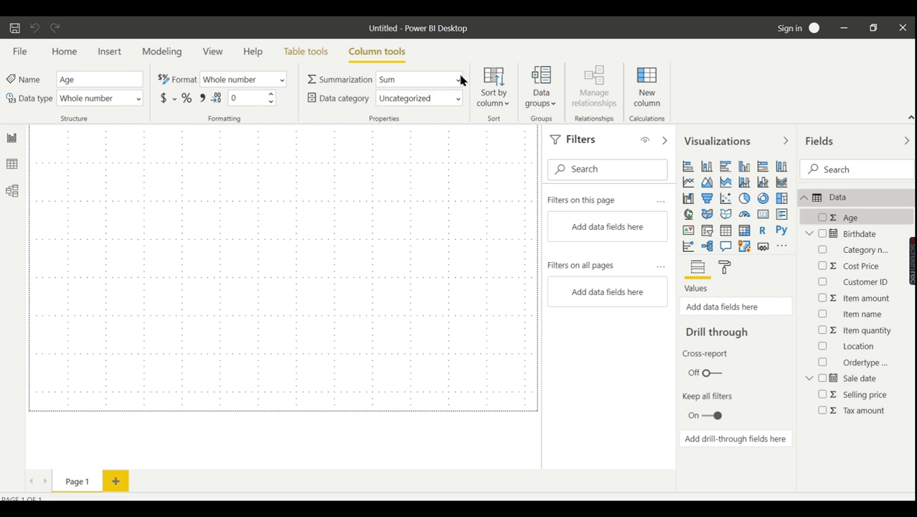
# Set Age to Don't summarize and build a widened column chart of Item quantity by Age.
pyautogui.click(460, 79)
pyautogui.click(427, 120)
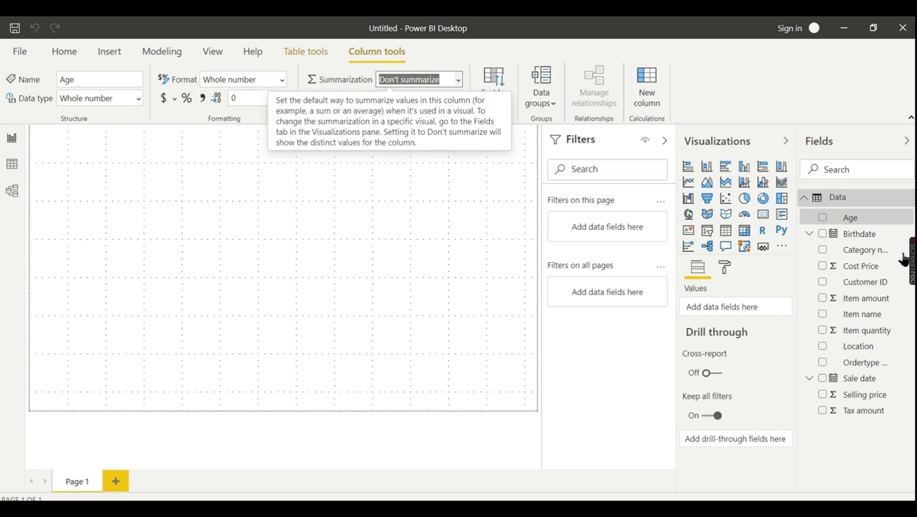
pyautogui.click(823, 219)
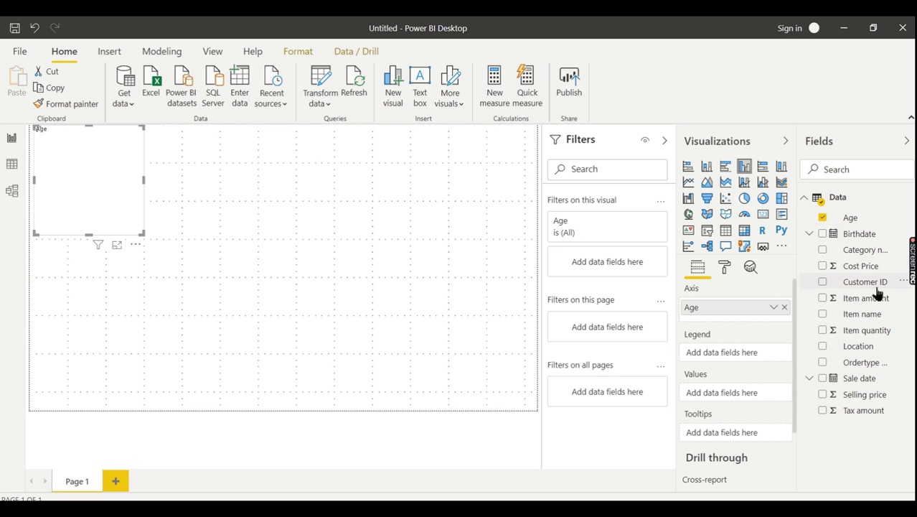
pyautogui.click(824, 331)
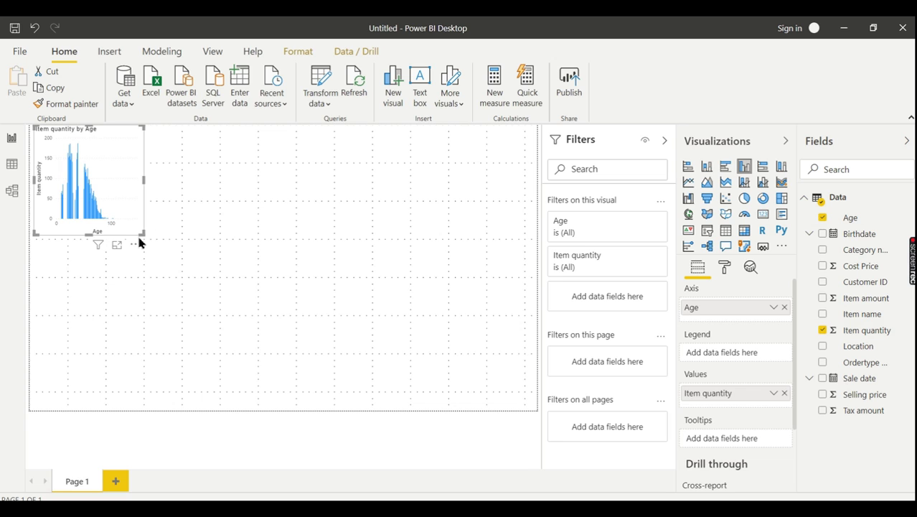
pyautogui.moveTo(142, 234); pyautogui.dragTo(507, 277)
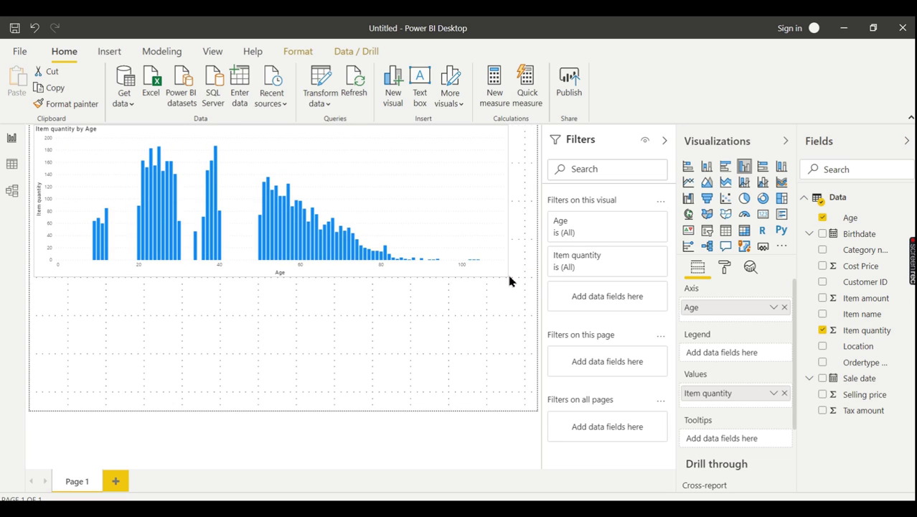
# Raise the column chart's X axis text size from 9 to 11 pt.
pyautogui.click(723, 269)
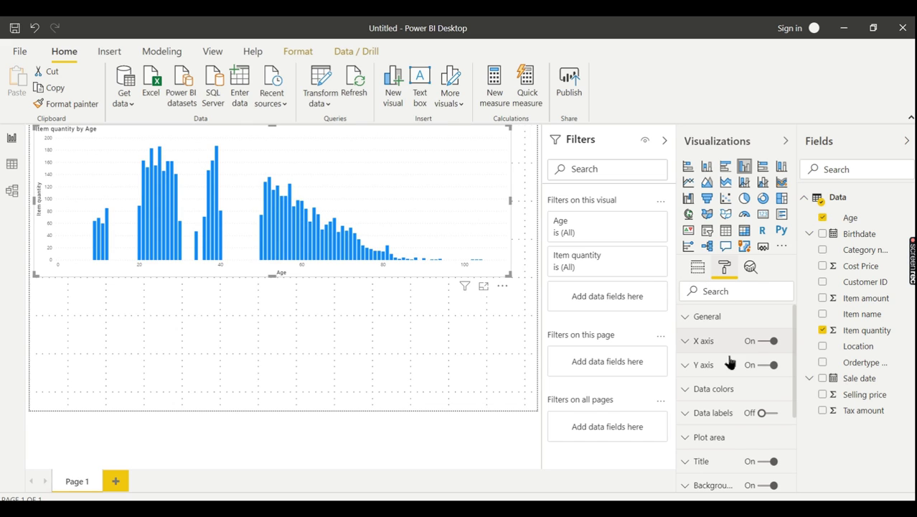
pyautogui.click(714, 343)
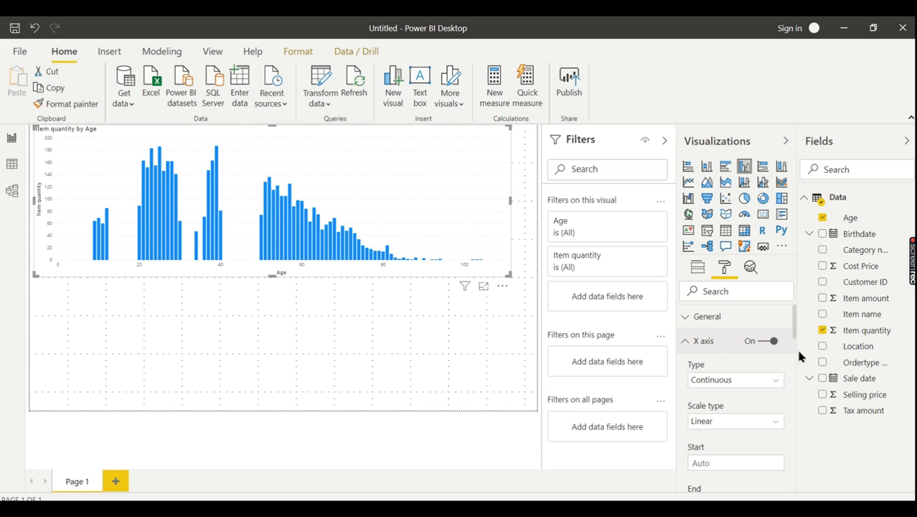
pyautogui.moveTo(795, 332); pyautogui.dragTo(752, 362)
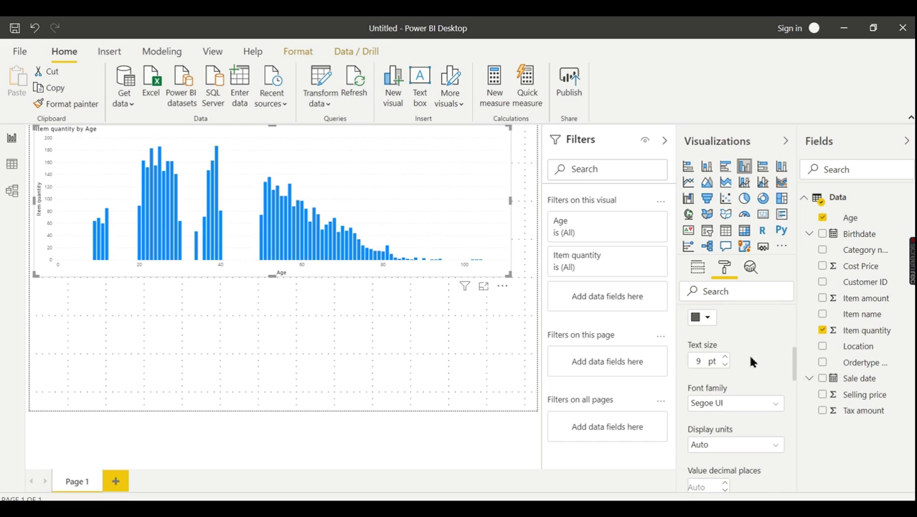
pyautogui.click(725, 357)
pyautogui.click(724, 357)
pyautogui.click(88, 302)
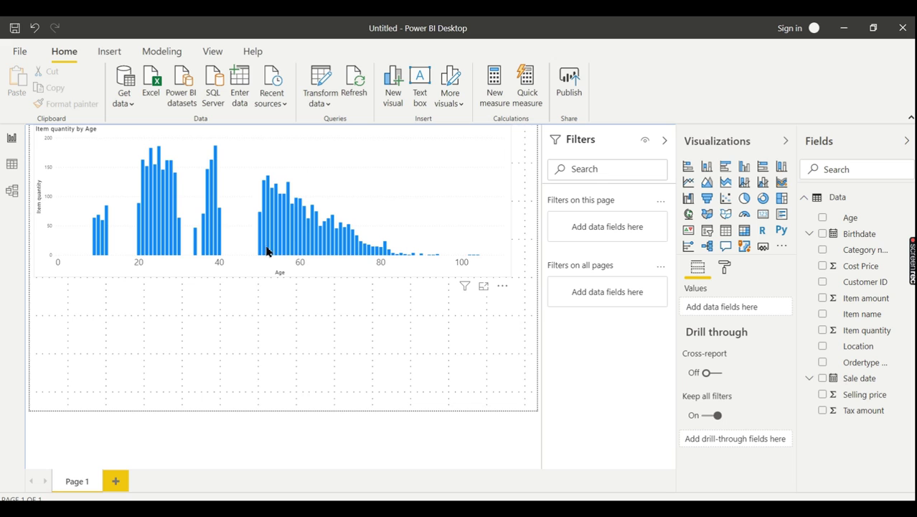
# Shrink the Item quantity by Age chart and show the Age column's properties.
pyautogui.click(427, 201)
pyautogui.moveTo(508, 272); pyautogui.dragTo(464, 224)
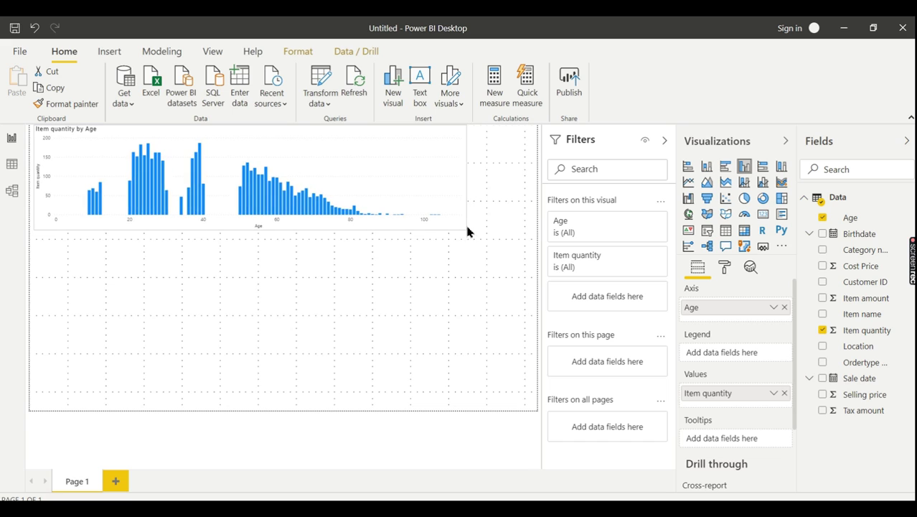
pyautogui.click(383, 300)
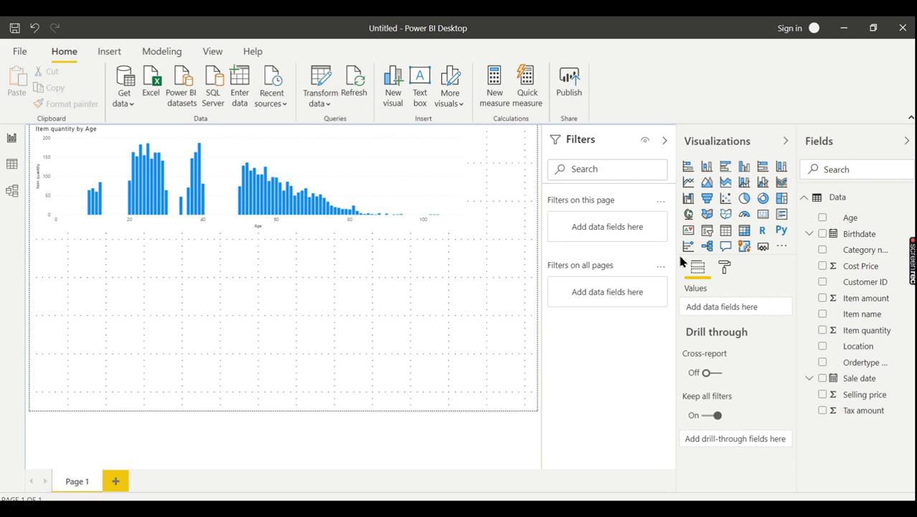
pyautogui.click(851, 218)
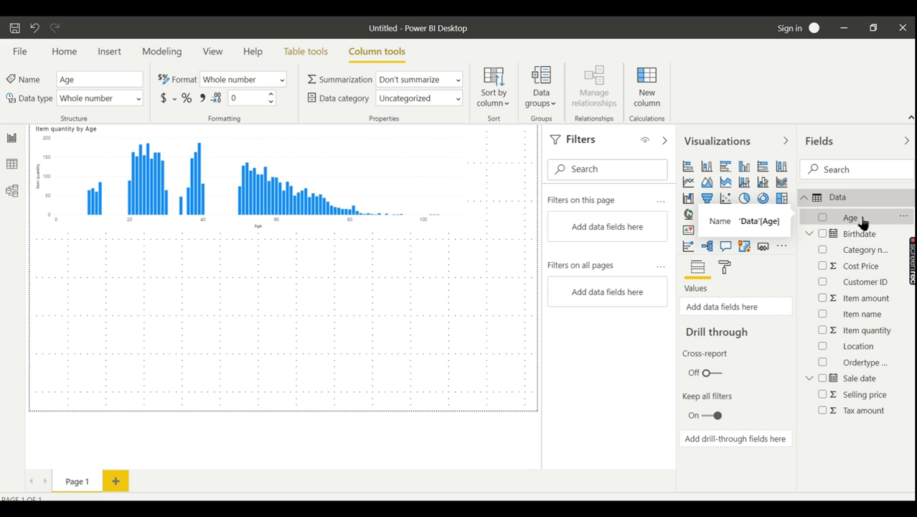
# Create a new group on the Age field, opening the Age (bins) Groups dialog.
pyautogui.rightClick(863, 224)
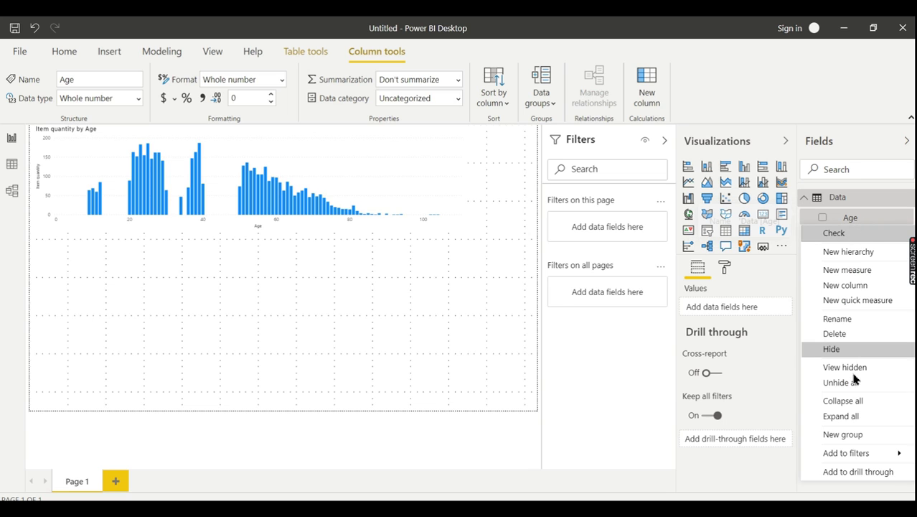
pyautogui.click(839, 440)
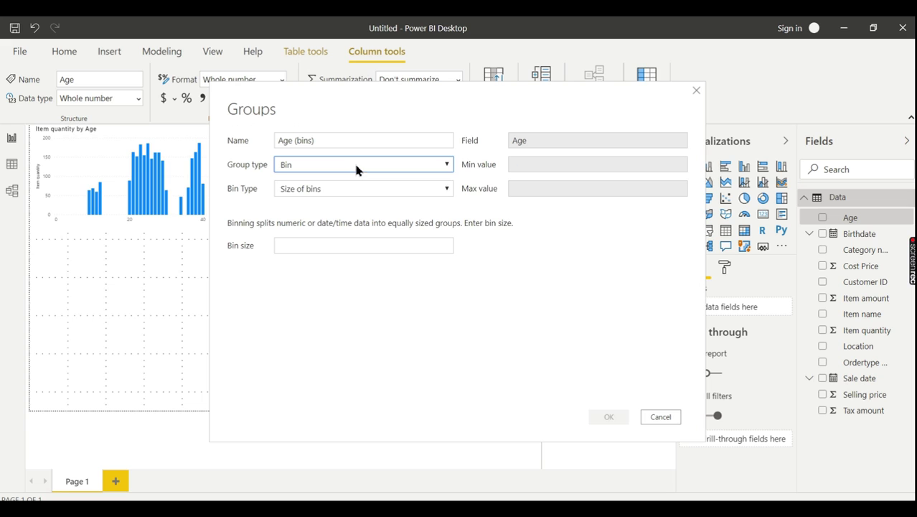
# Switch the group type to List and group ages 9, 10, 11 and 12.
pyautogui.click(355, 164)
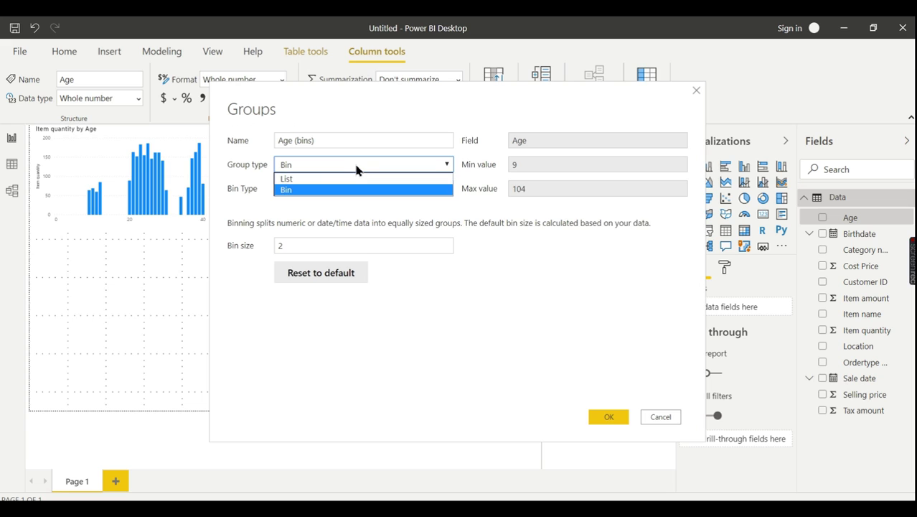
pyautogui.click(306, 179)
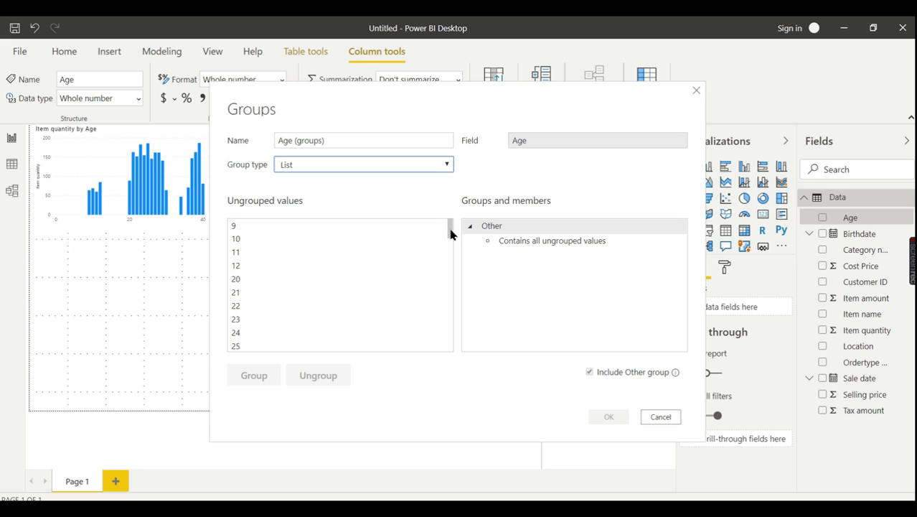
pyautogui.click(318, 225)
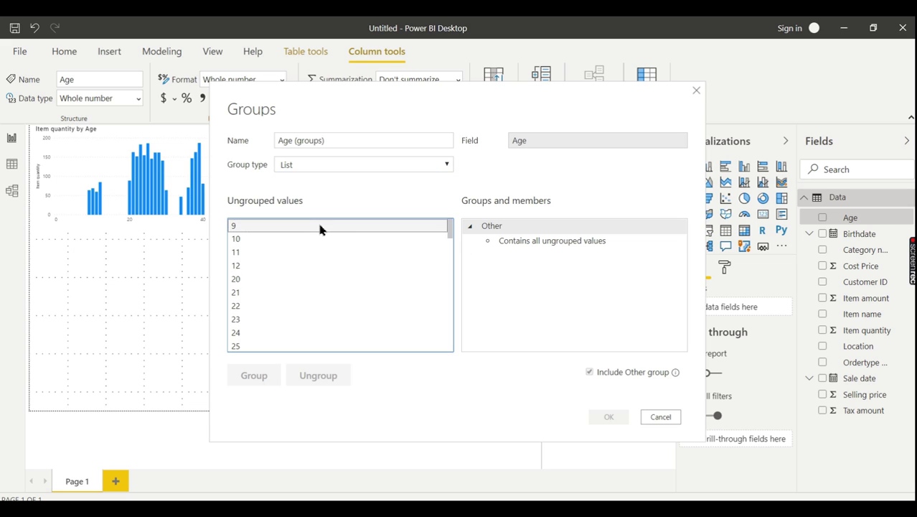
pyautogui.keyDown('shift'); pyautogui.click(287, 265); pyautogui.keyUp('shift')
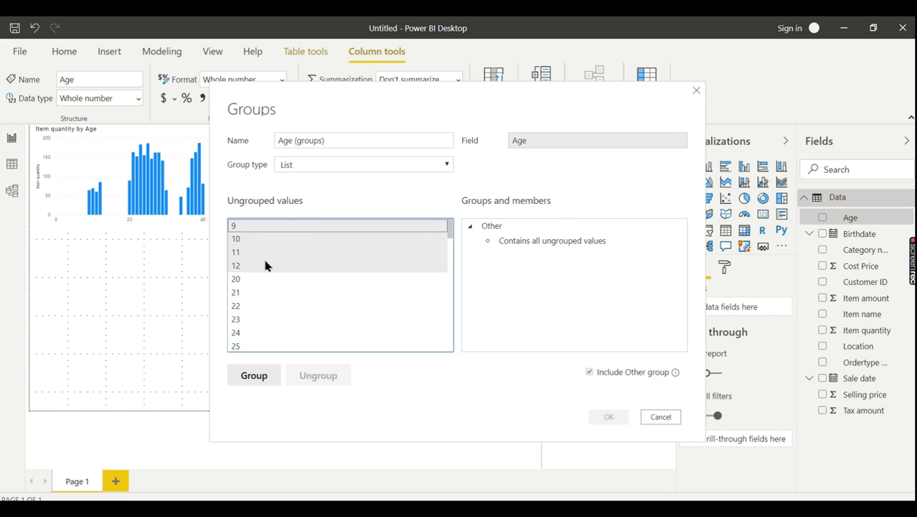
pyautogui.click(255, 375)
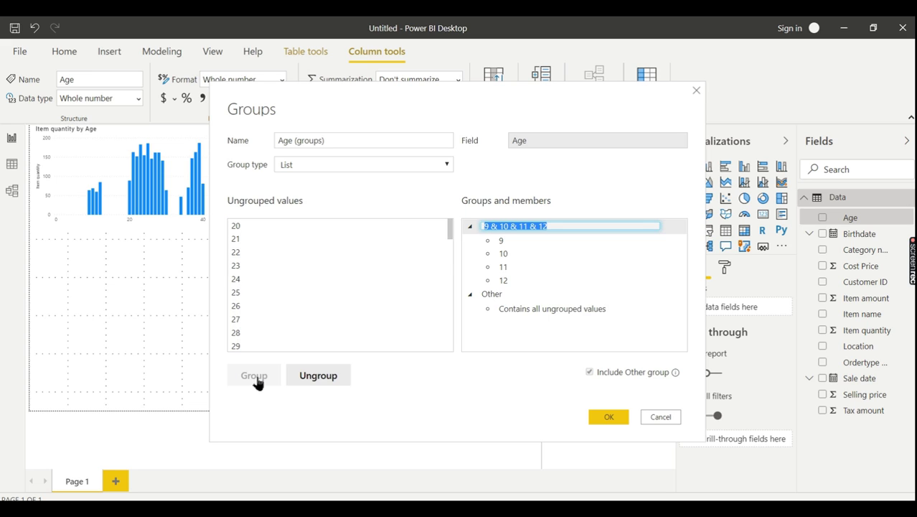
# Copy the 'Kids ( 0- 13 Yrs)' label from the Notepad notes.
pyautogui.hotkey('alt', 'Tab')
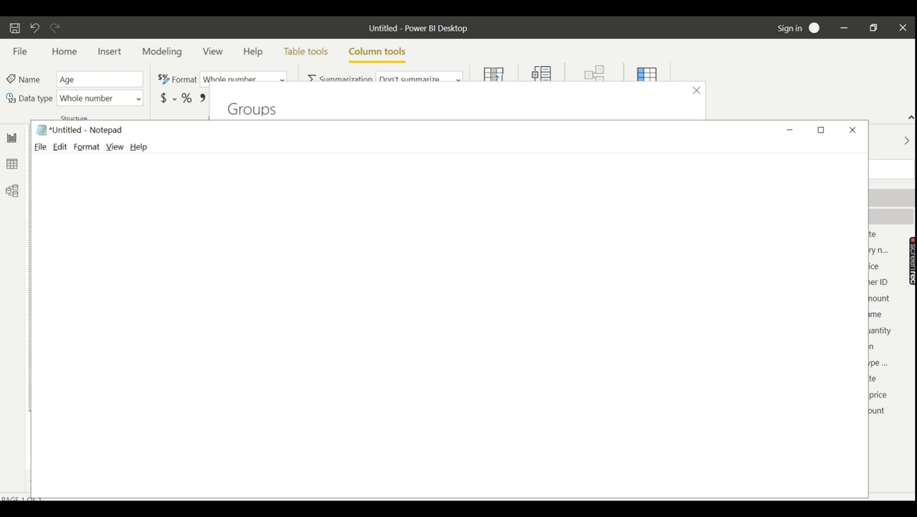
pyautogui.moveTo(130, 158); pyautogui.dragTo(34, 159)
pyautogui.hotkey('ctrl', 'c')
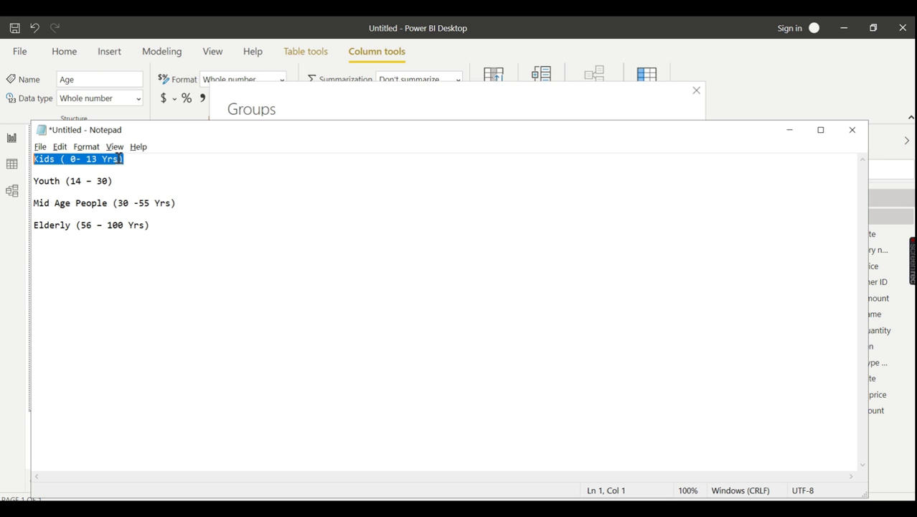
pyautogui.hotkey('alt', 'Tab')
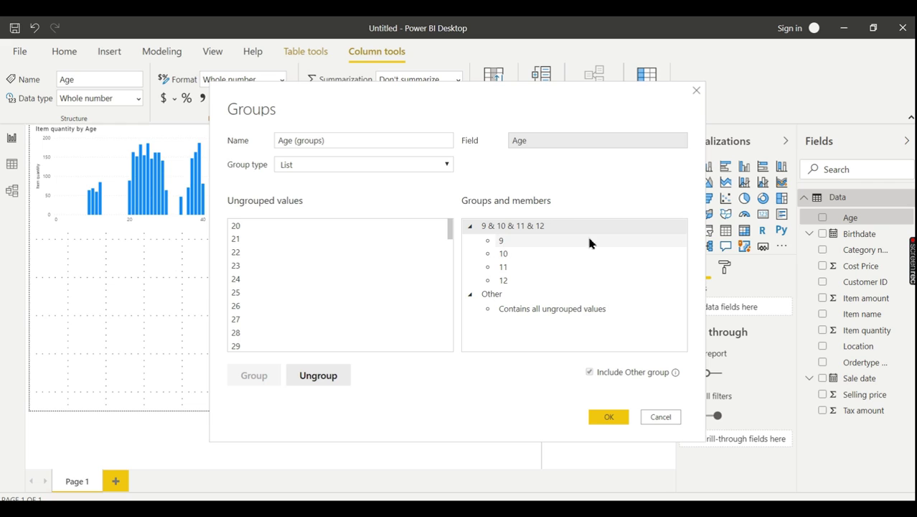
# Rename the 9 & 10 & 11 & 12 group to 'Kids ( 0- 13 Yrs)'.
pyautogui.click(553, 227)
pyautogui.click(559, 227)
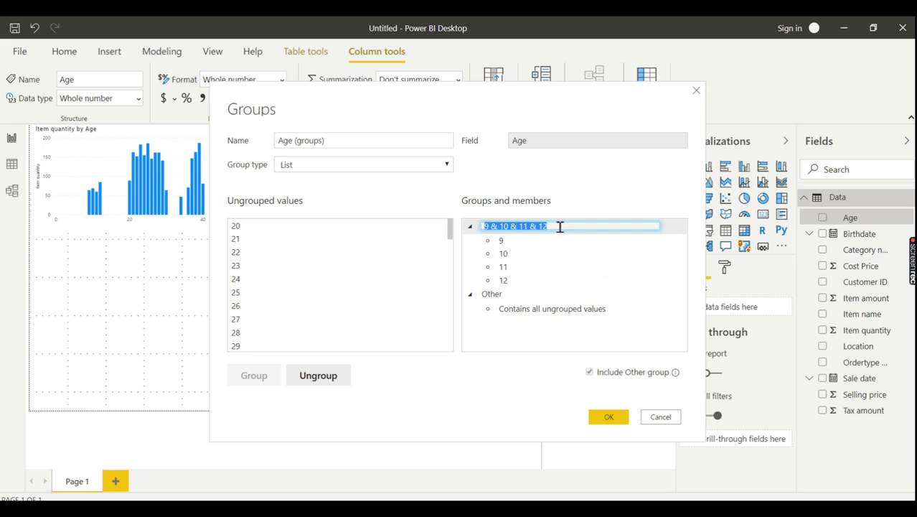
pyautogui.hotkey('ctrl', 'v')
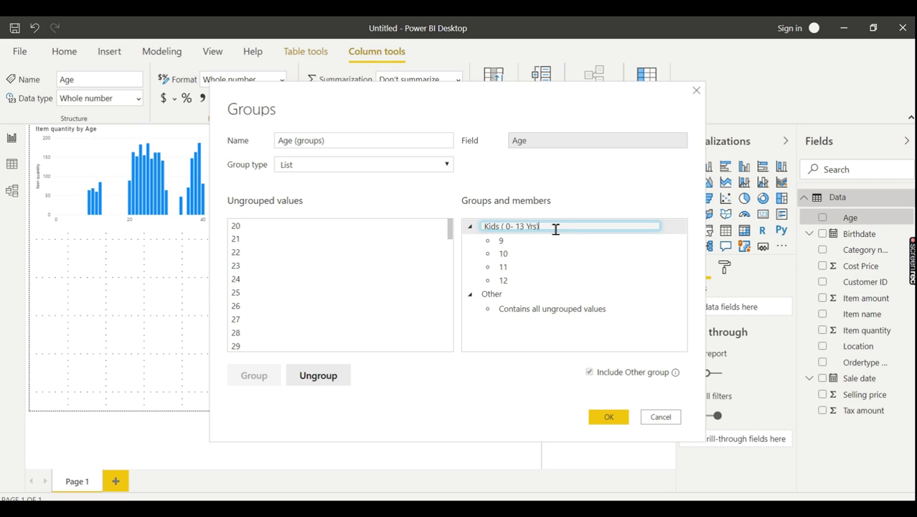
pyautogui.click(378, 263)
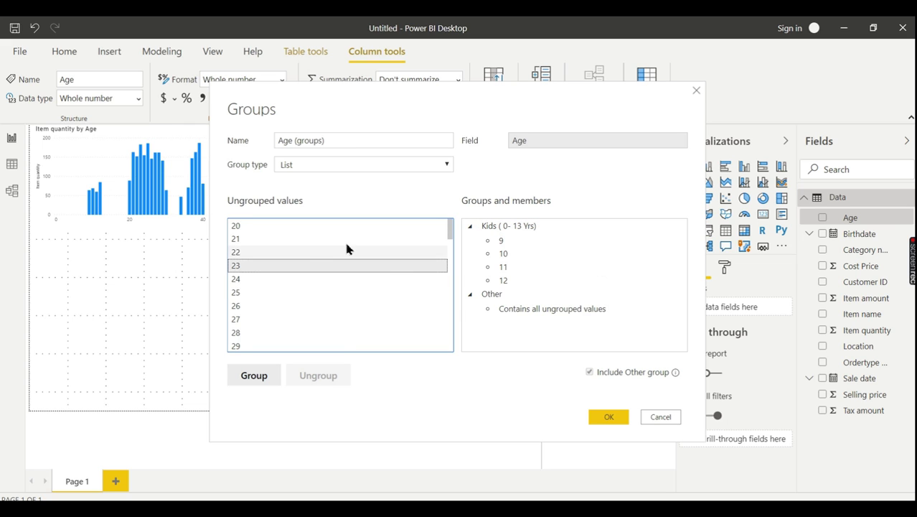
# Group the ungrouped ages 20 through 30 together.
pyautogui.click(291, 227)
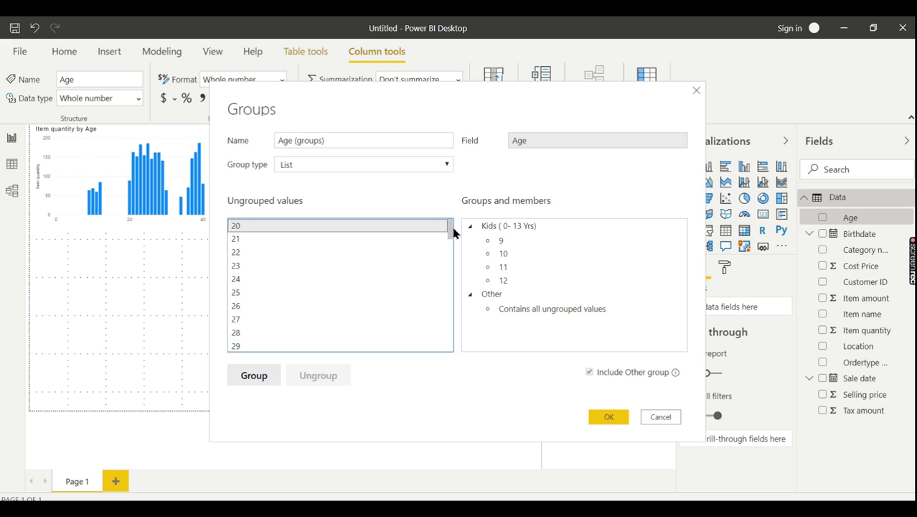
pyautogui.scroll(-2, 450, 236)
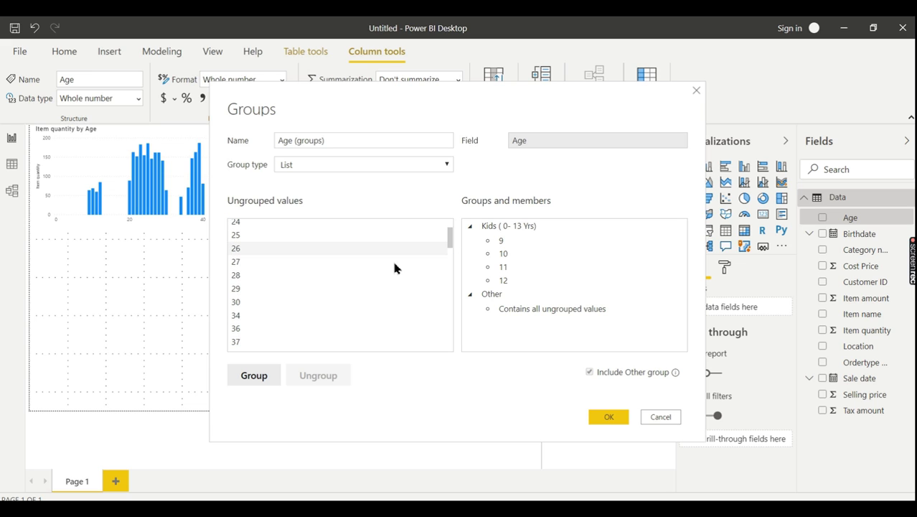
pyautogui.keyDown('shift'); pyautogui.click(327, 302); pyautogui.keyUp('shift')
pyautogui.click(247, 377)
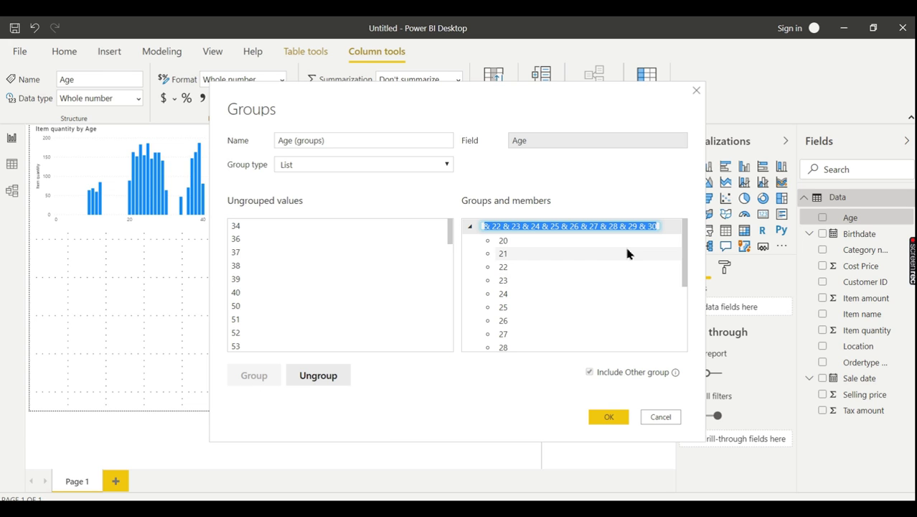
# Name the ages 20–30 group 'Youth (14 – 30)' using the label copied from the notes.
pyautogui.hotkey('alt', 'Tab')
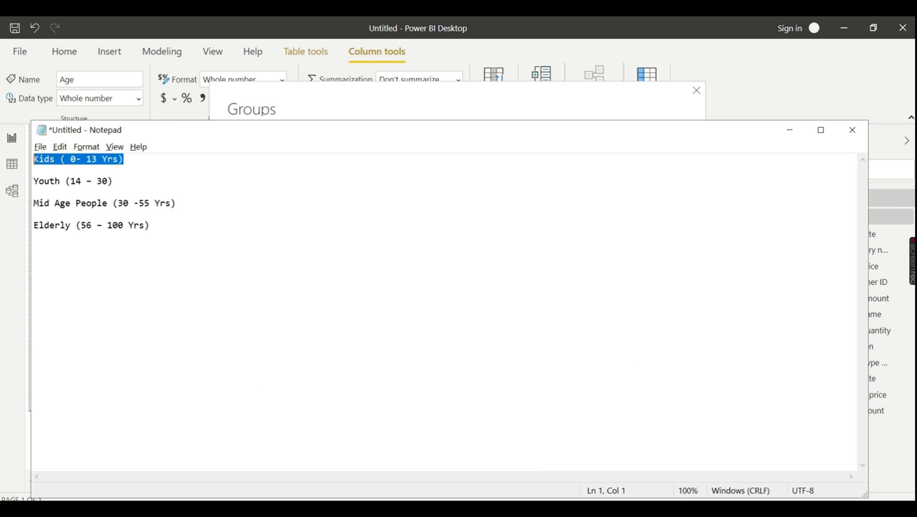
pyautogui.moveTo(117, 181); pyautogui.dragTo(28, 182)
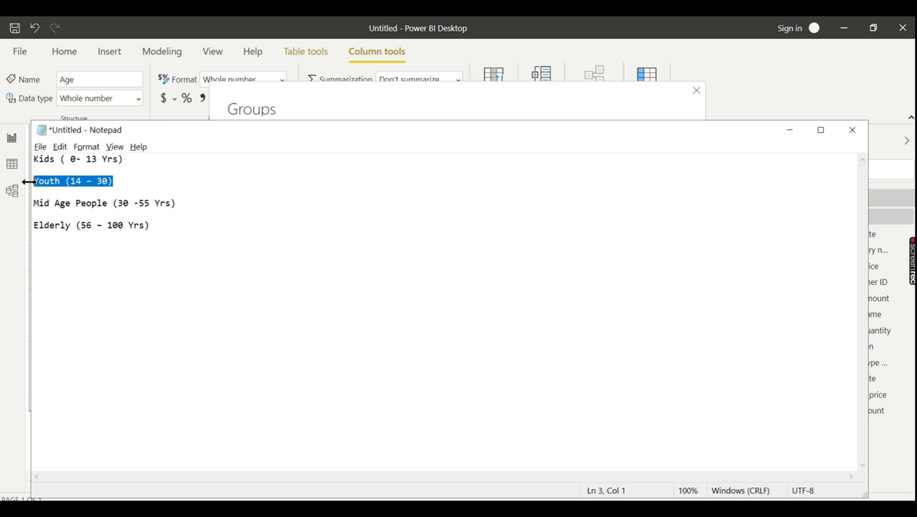
pyautogui.hotkey('alt', 'Tab')
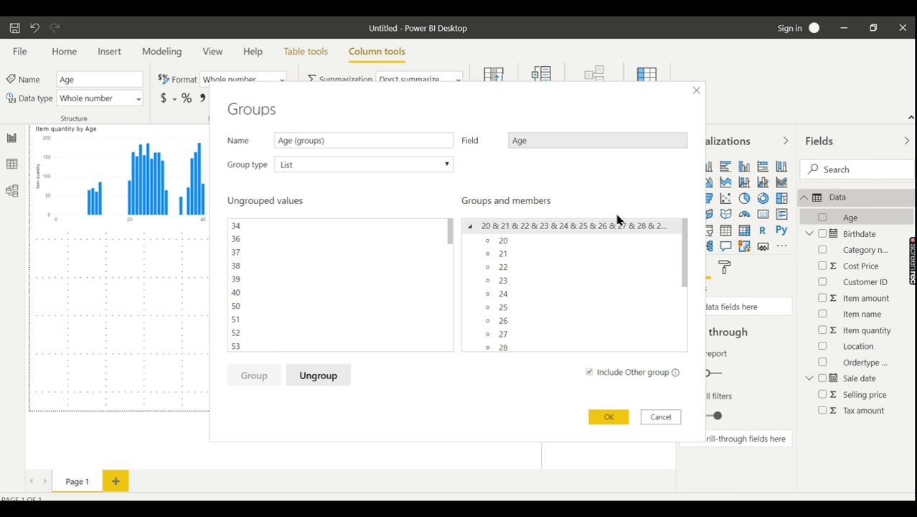
pyautogui.doubleClick(542, 227)
pyautogui.write('Youth (14 – 30)')
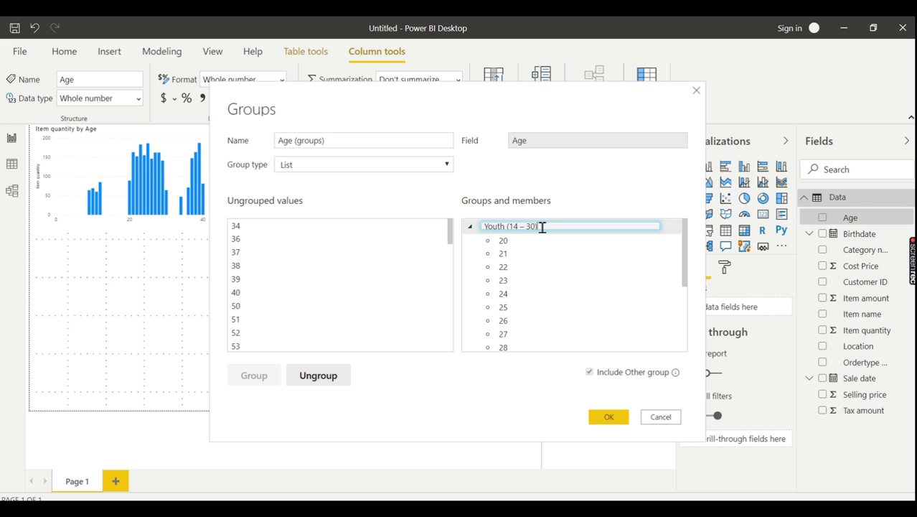
pyautogui.click(277, 224)
pyautogui.moveTo(451, 237); pyautogui.dragTo(451, 254)
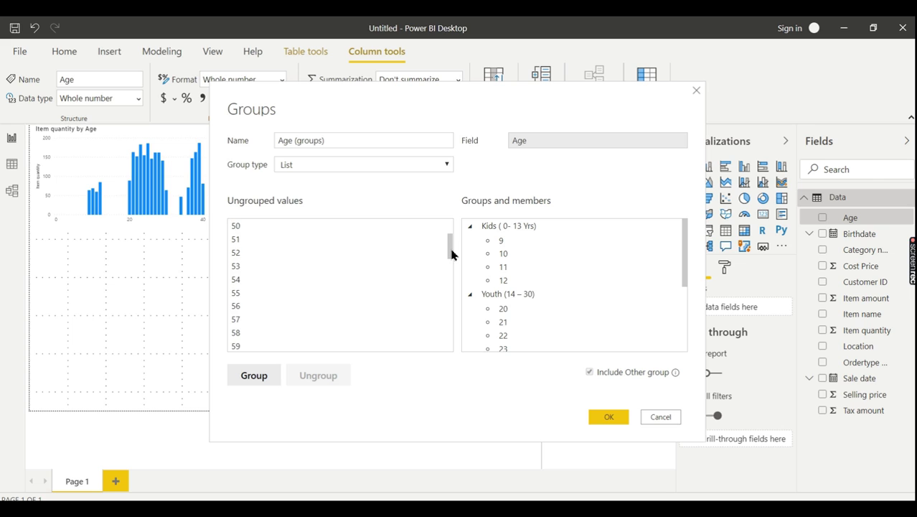
# Group ages 34–55 and paste the copied 'Mid Age People (30 -55 Yrs)' label as its name.
pyautogui.keyDown('shift'); pyautogui.click(287, 292); pyautogui.keyUp('shift')
pyautogui.click(254, 375)
pyautogui.hotkey('alt', 'Tab')
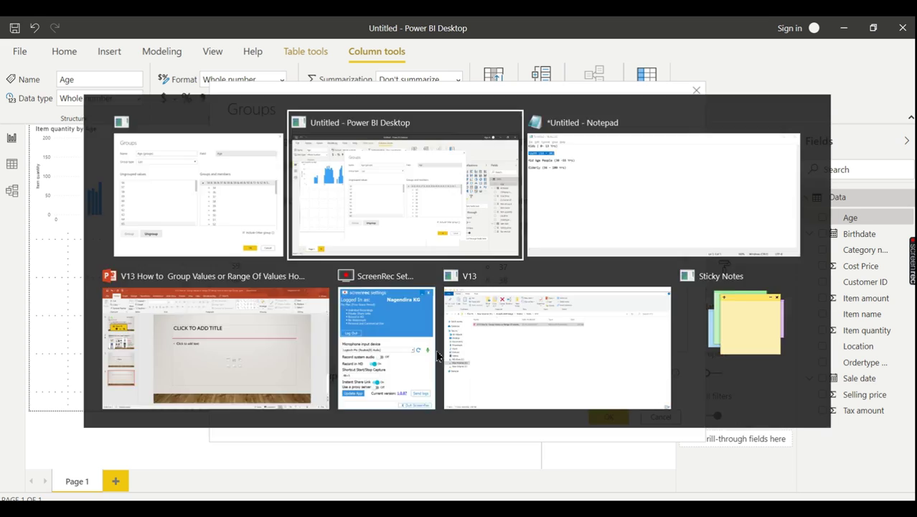
pyautogui.hotkey('alt', 'Tab')
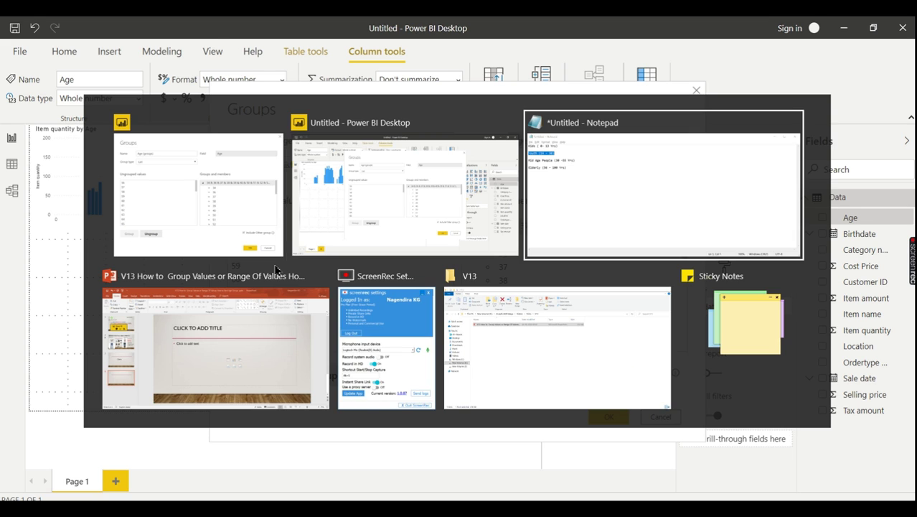
pyautogui.moveTo(204, 205); pyautogui.dragTo(113, 204)
pyautogui.click(43, 213)
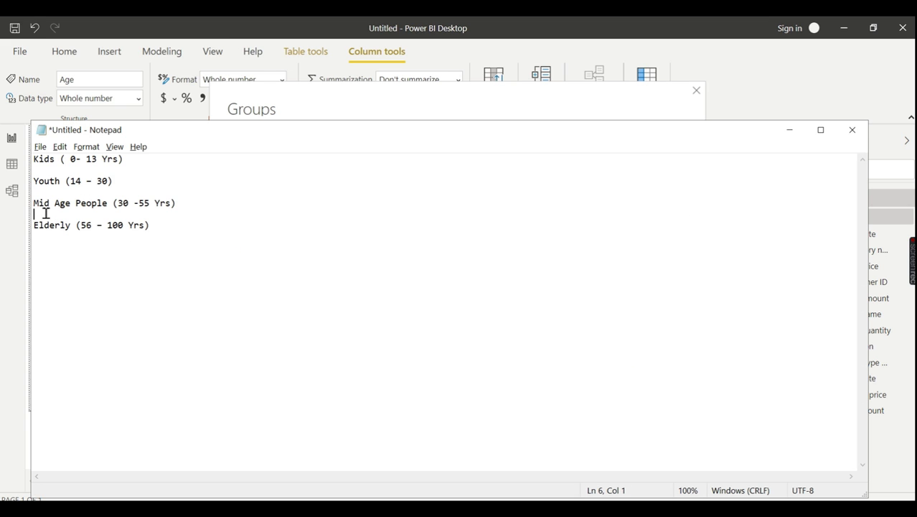
pyautogui.moveTo(43, 213); pyautogui.dragTo(31, 209)
pyautogui.hotkey('ctrl', 'c')
pyautogui.hotkey('alt', 'Tab')
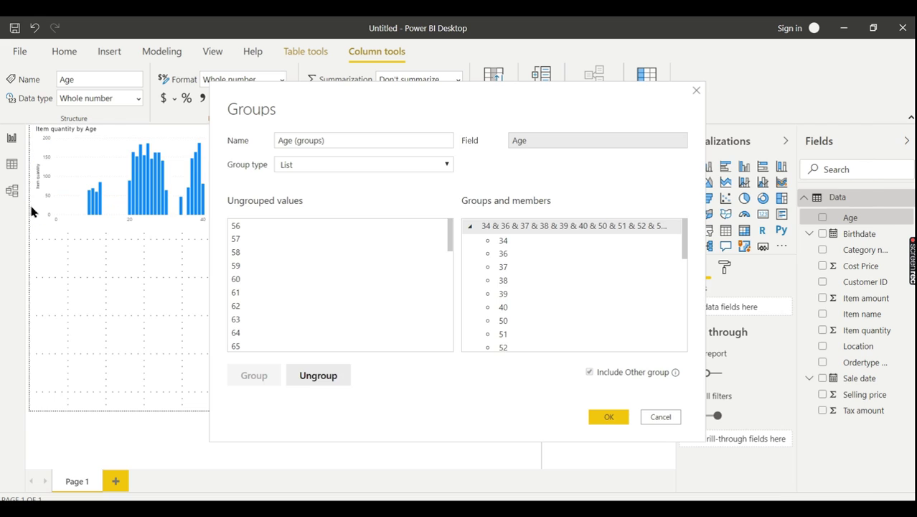
pyautogui.click(529, 227)
pyautogui.doubleClick(529, 227)
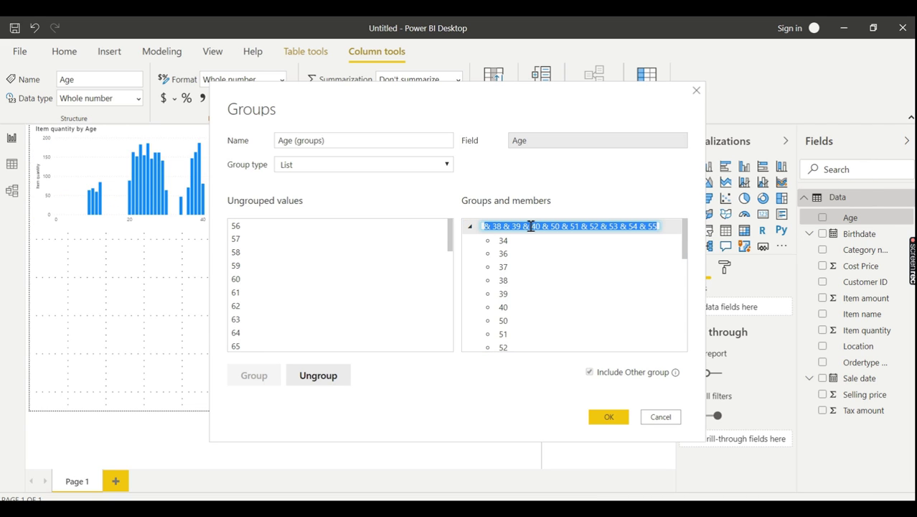
pyautogui.hotkey('ctrl', 'v')
pyautogui.click(243, 225)
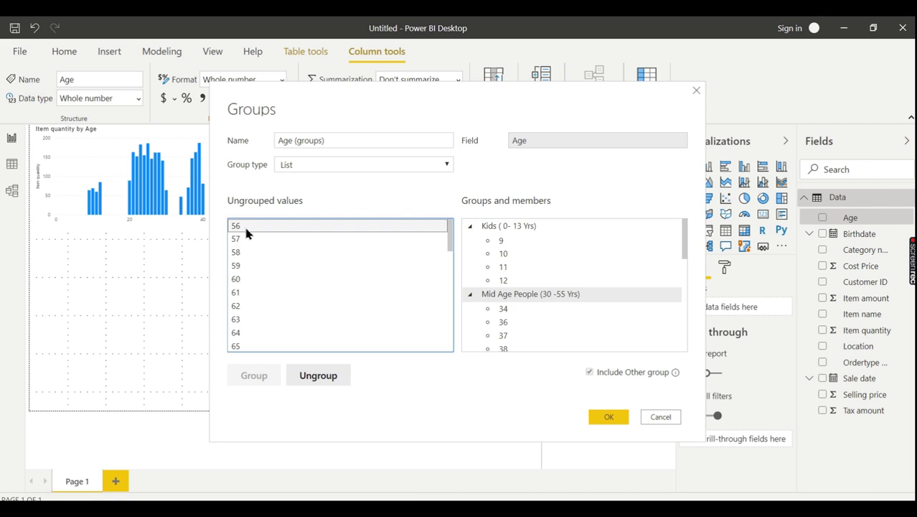
# Group all remaining ungrouped ages, from 56 upward, into one group.
pyautogui.moveTo(451, 242); pyautogui.dragTo(436, 375)
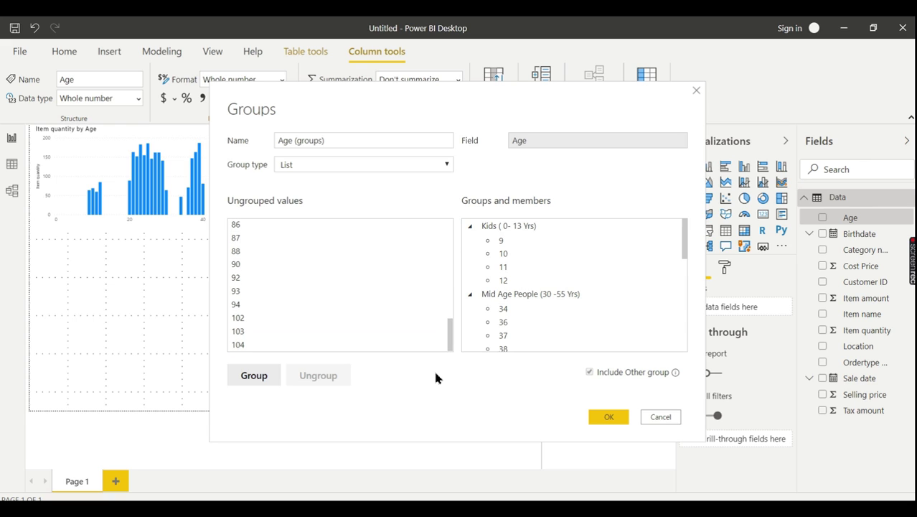
pyautogui.hotkey('ctrl', 'a')
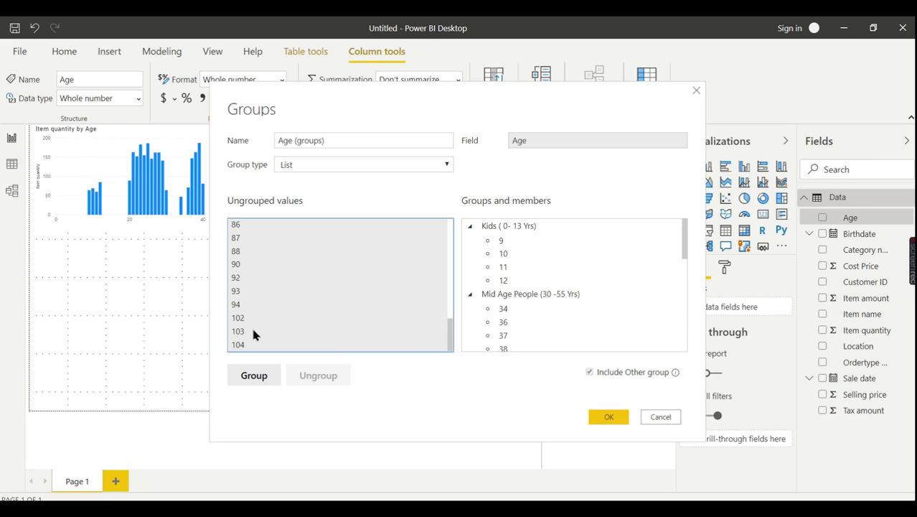
pyautogui.click(255, 374)
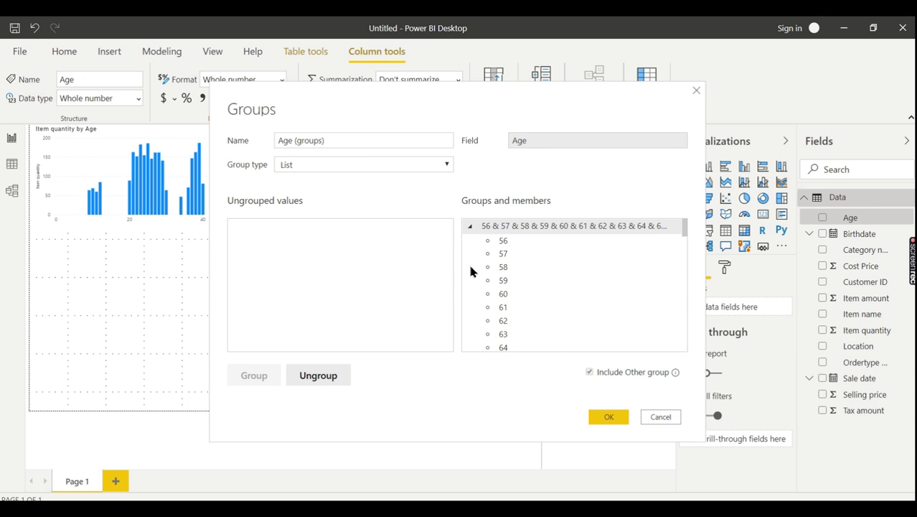
# Rename the new group to 'Elderly (56 – 100 Yrs)' using the label copied from the notes.
pyautogui.hotkey('alt', 'Tab')
pyautogui.press('Tab')
pyautogui.moveTo(197, 228); pyautogui.dragTo(12, 232)
pyautogui.click(25, 235)
pyautogui.doubleClick(522, 227)
pyautogui.press('BackSpace')
pyautogui.write('Elderly (56 - 100 Yrs)')
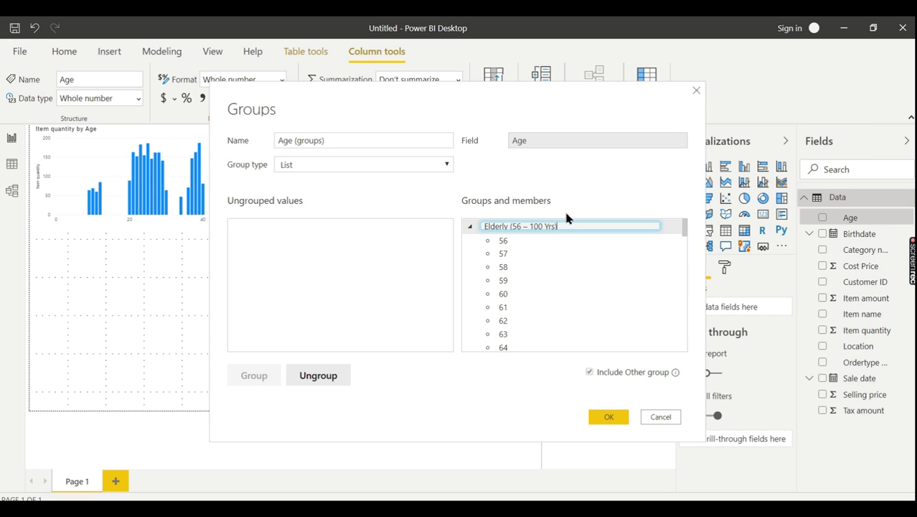
pyautogui.moveTo(685, 237); pyautogui.dragTo(684, 341)
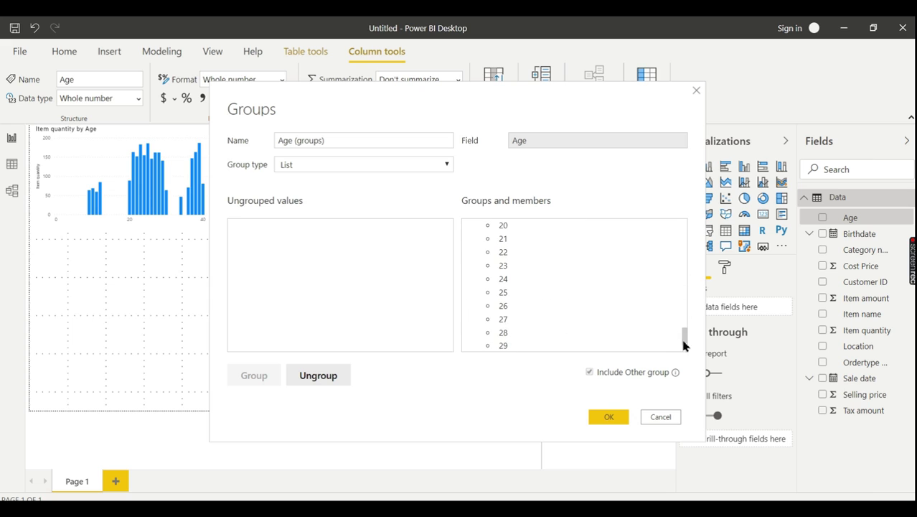
pyautogui.moveTo(686, 338); pyautogui.dragTo(685, 333)
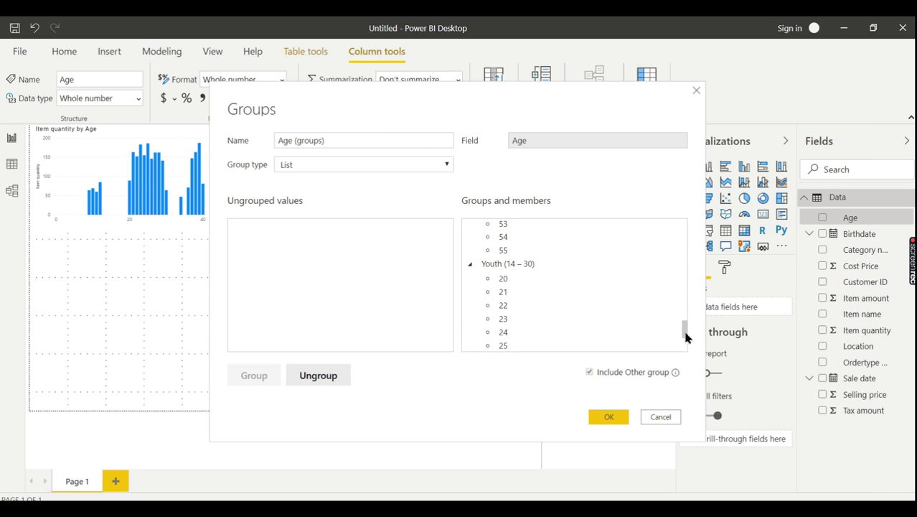
# Save the four groups, then chart Item quantity by Age (groups) in a new column chart in Focus mode.
pyautogui.click(601, 418)
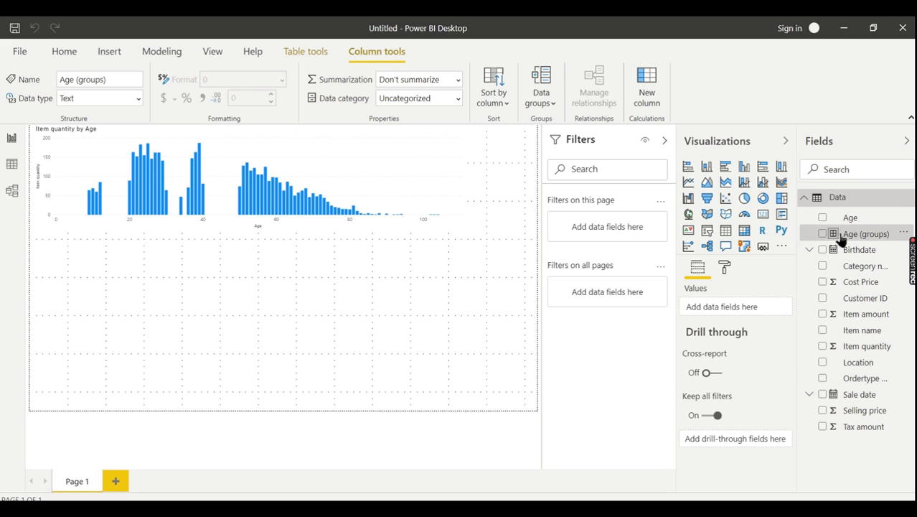
pyautogui.click(353, 288)
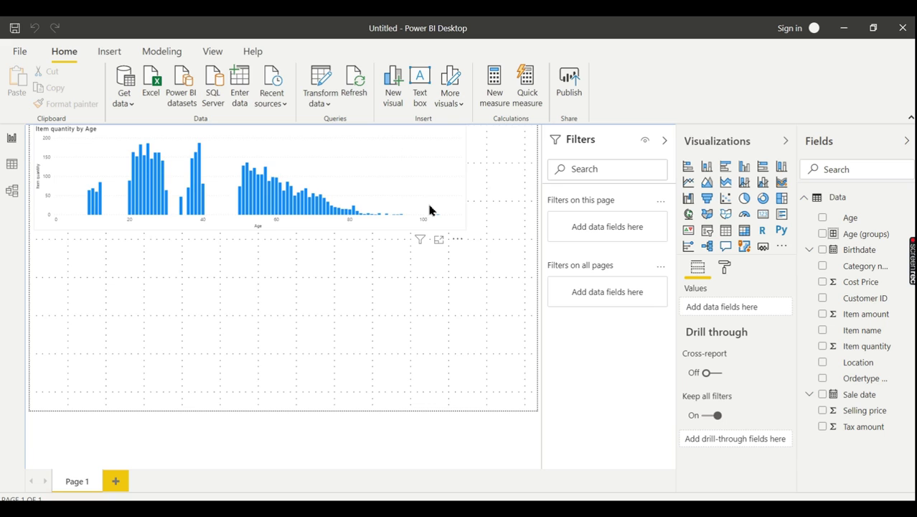
pyautogui.click(745, 168)
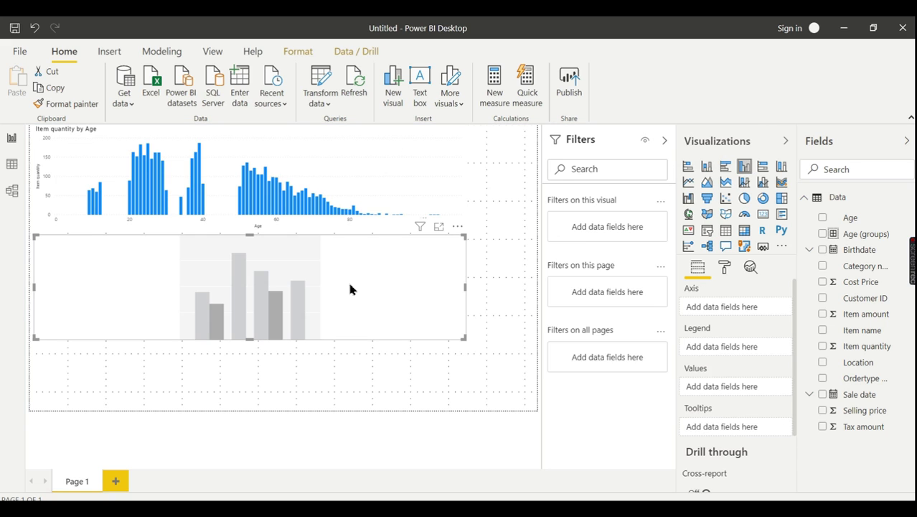
pyautogui.click(825, 236)
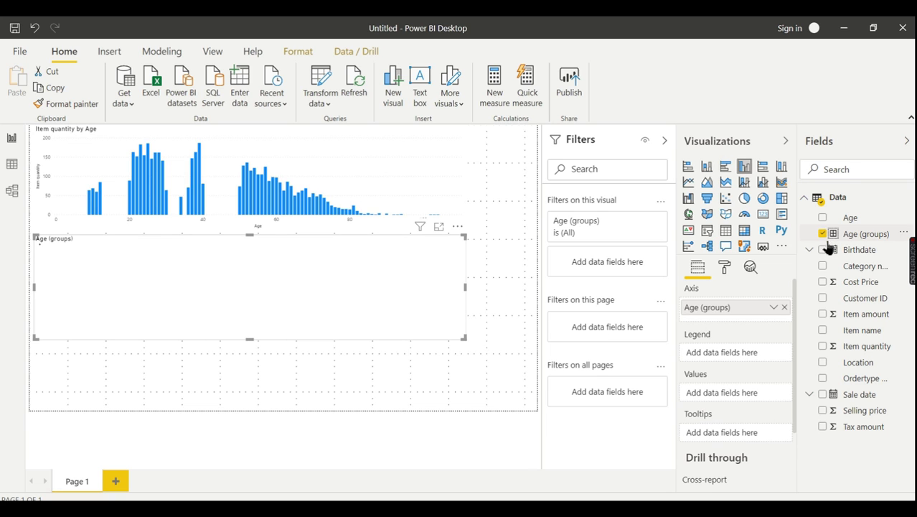
pyautogui.click(822, 346)
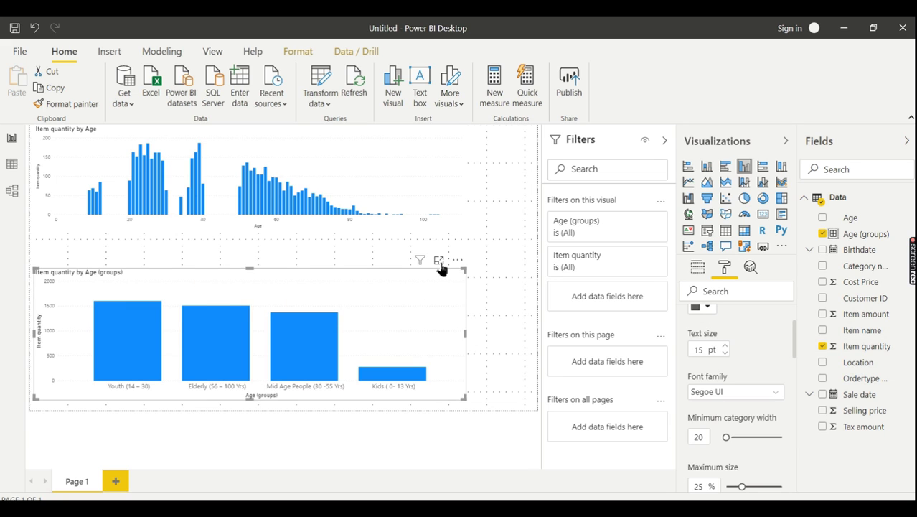
pyautogui.click(440, 262)
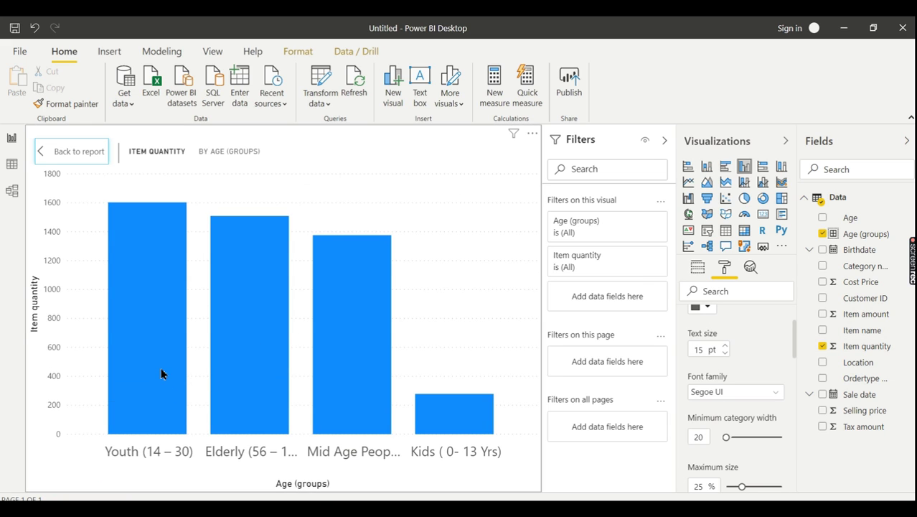
pyautogui.moveTo(157, 358)
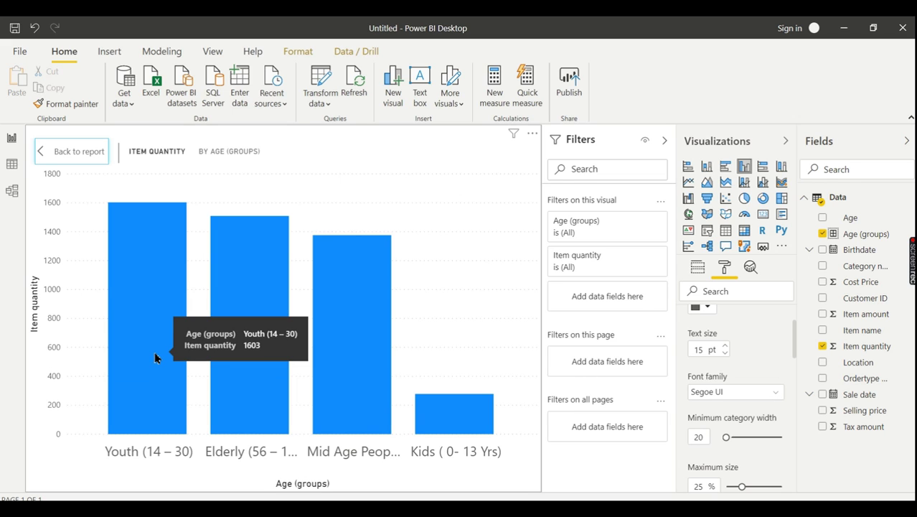
pyautogui.moveTo(250, 354)
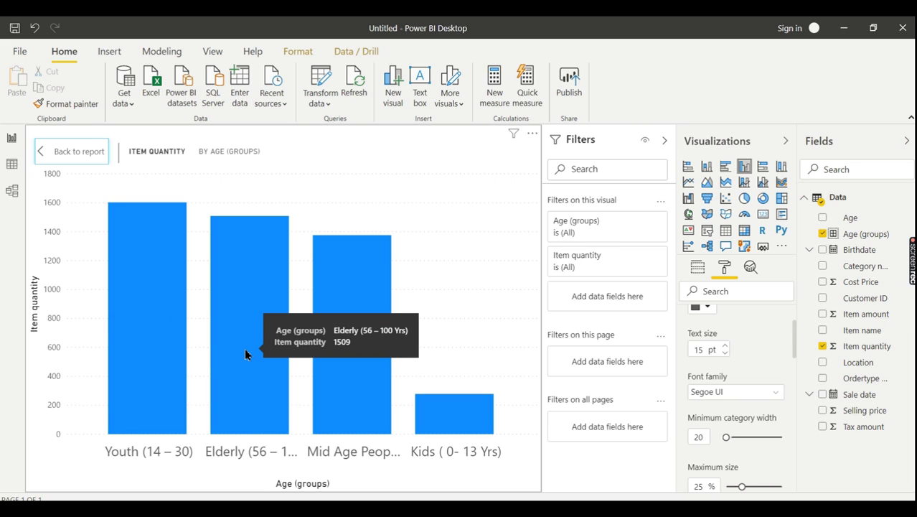
pyautogui.moveTo(341, 395)
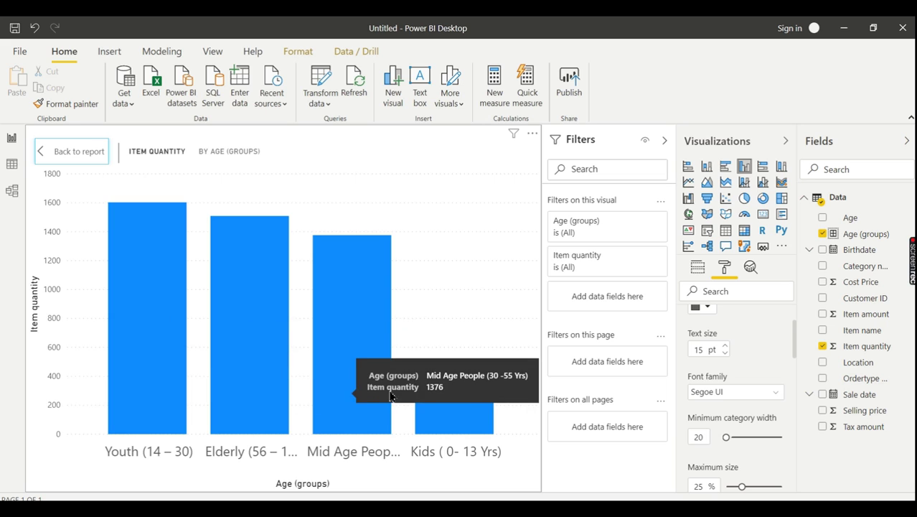